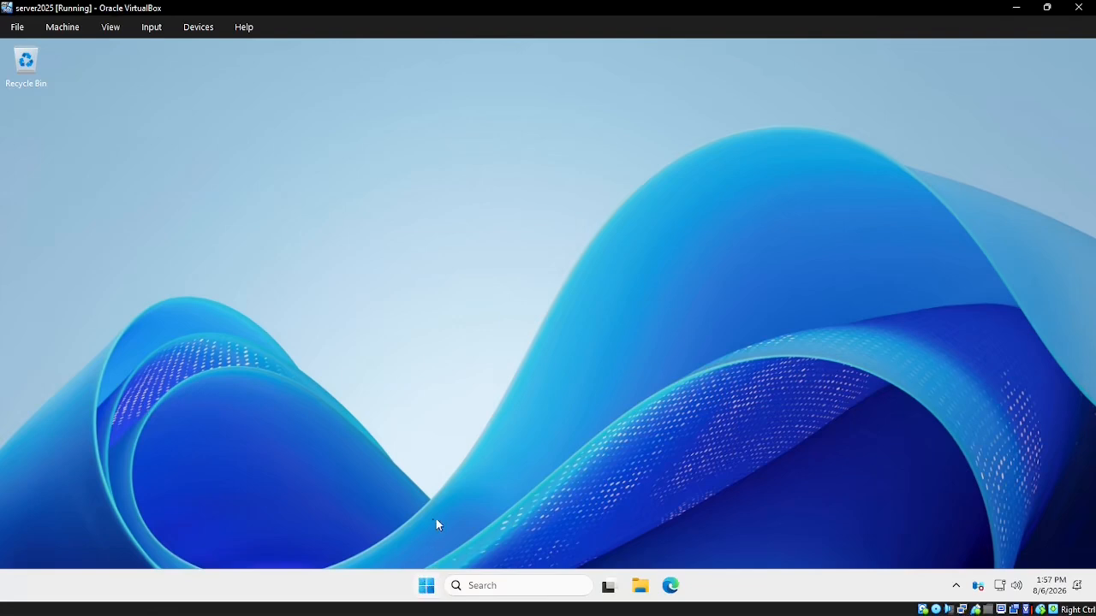
Open the Windows Start menu with the Windows key
key("super")
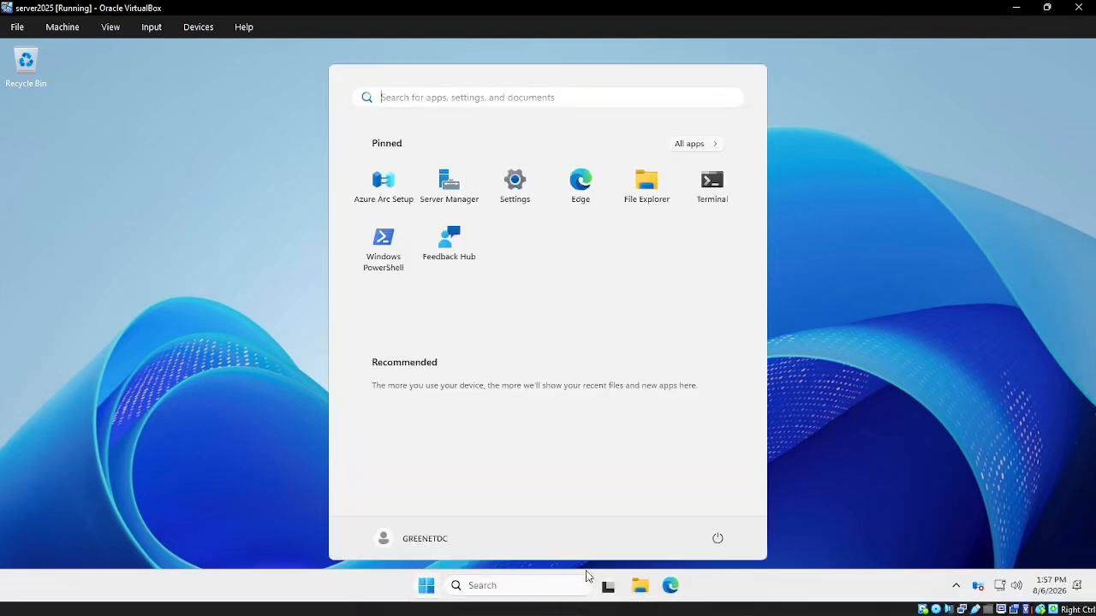
Find the 'Rename your PC' setting and enter GREENETDC as the new computer name
type("re")
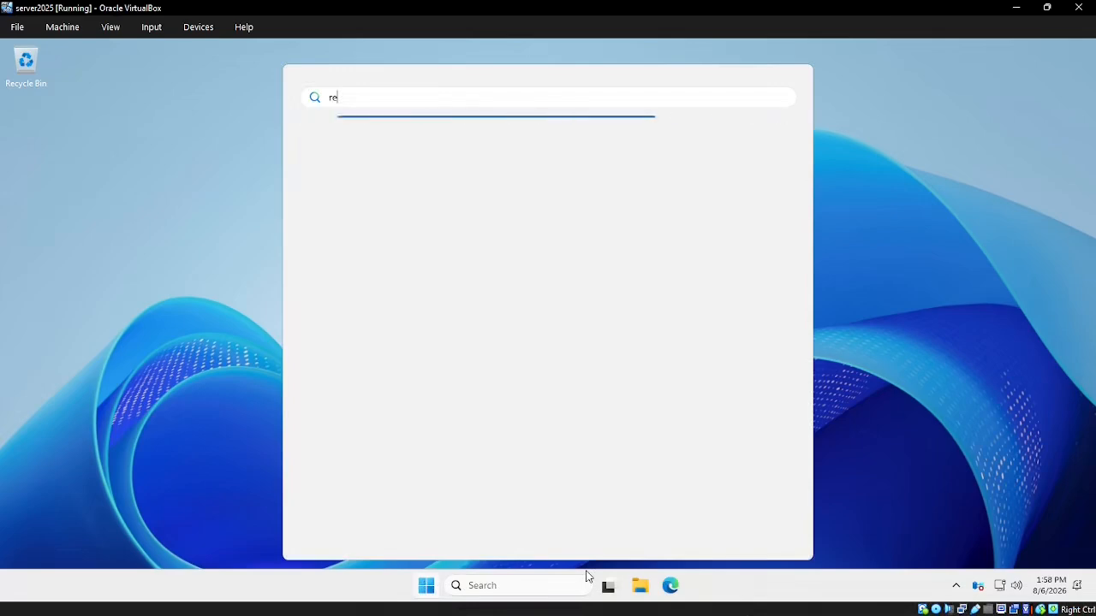
type("name pc")
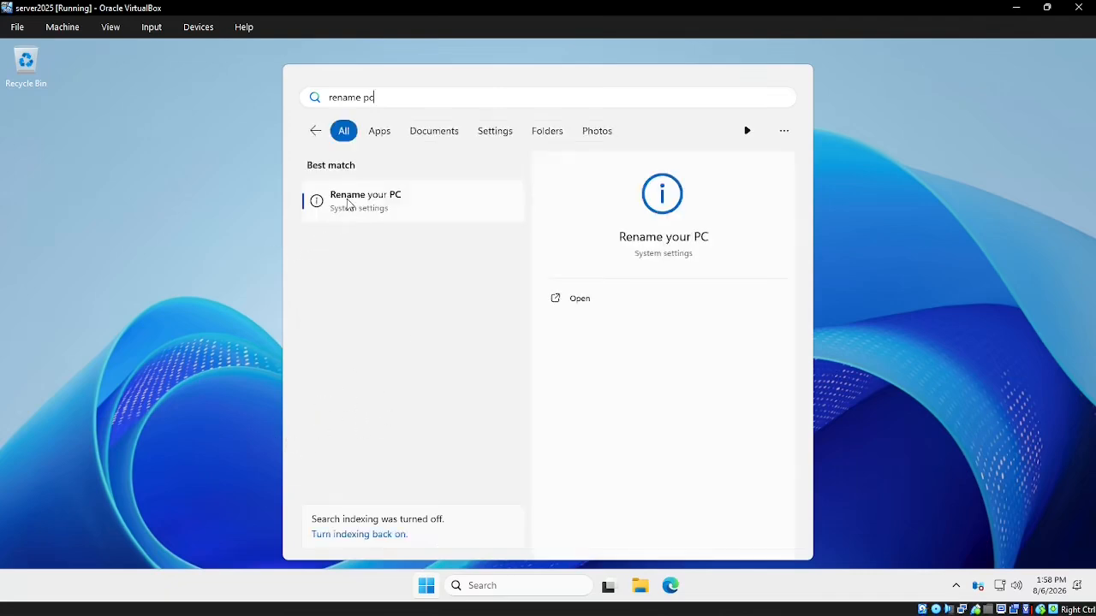
key("Return")
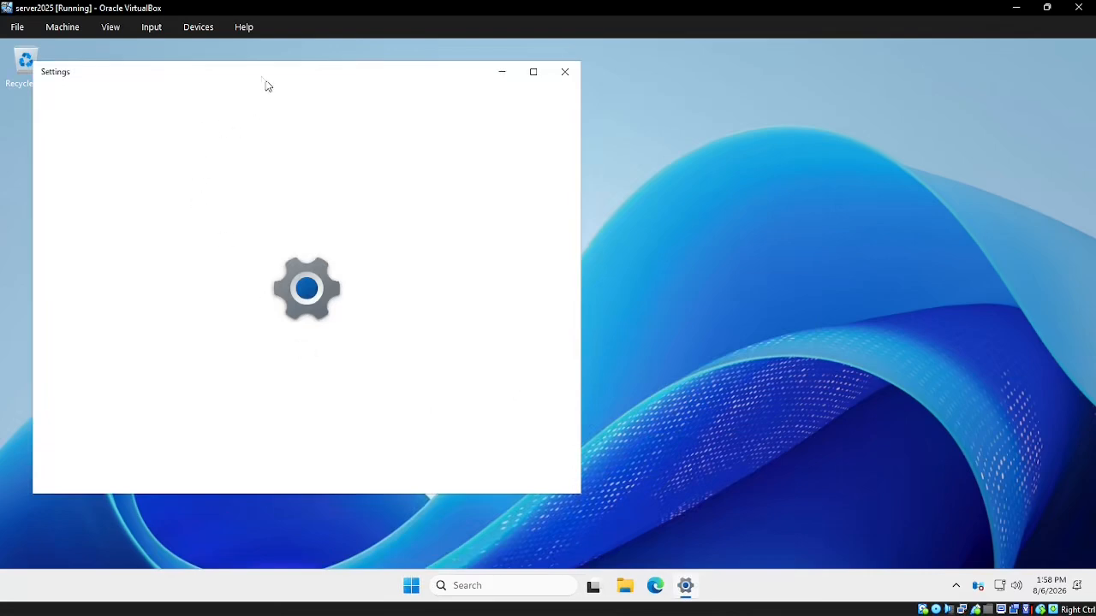
left_click_drag(251, 85, 388, 102)
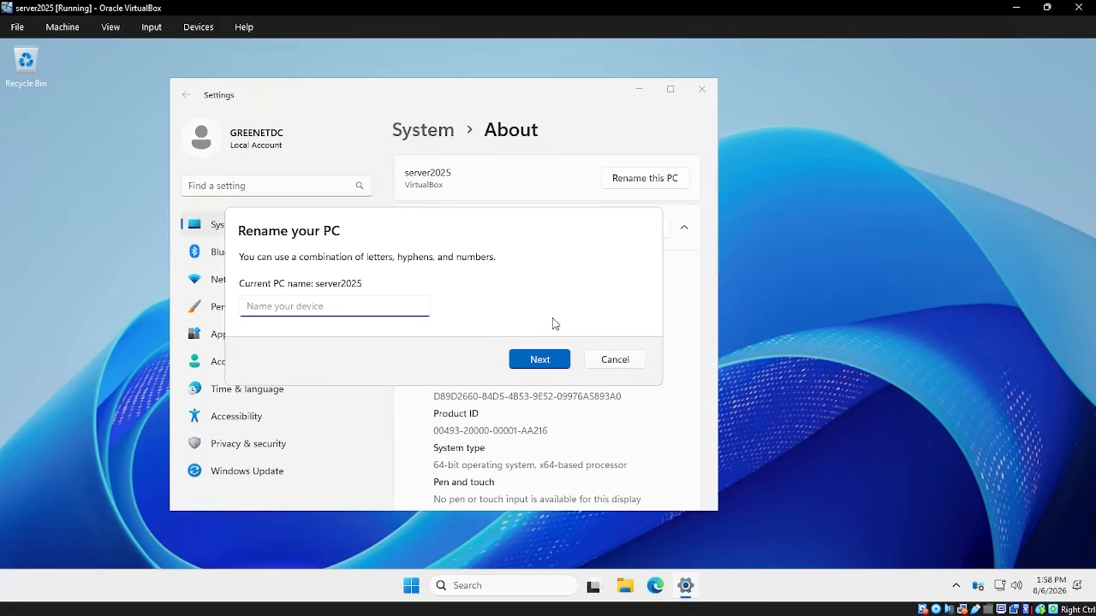
type("GR")
key("BackSpace")
key("BackSpace")
type("GREEN")
Submit GREENETDC as the PC name and restart now, accepting the shutdown reason
left_click(541, 359)
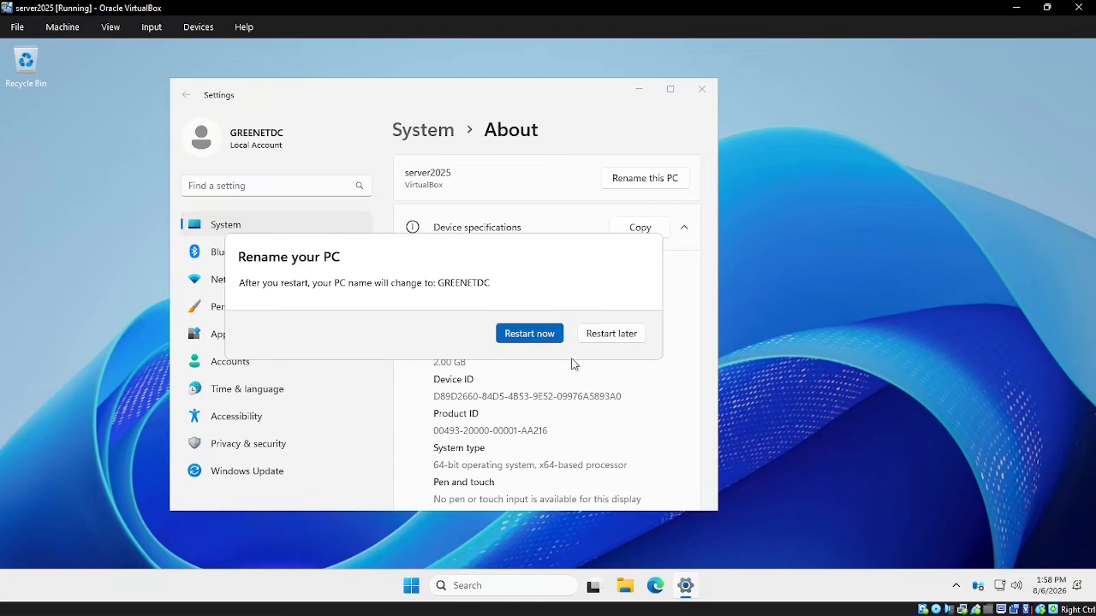
left_click(525, 335)
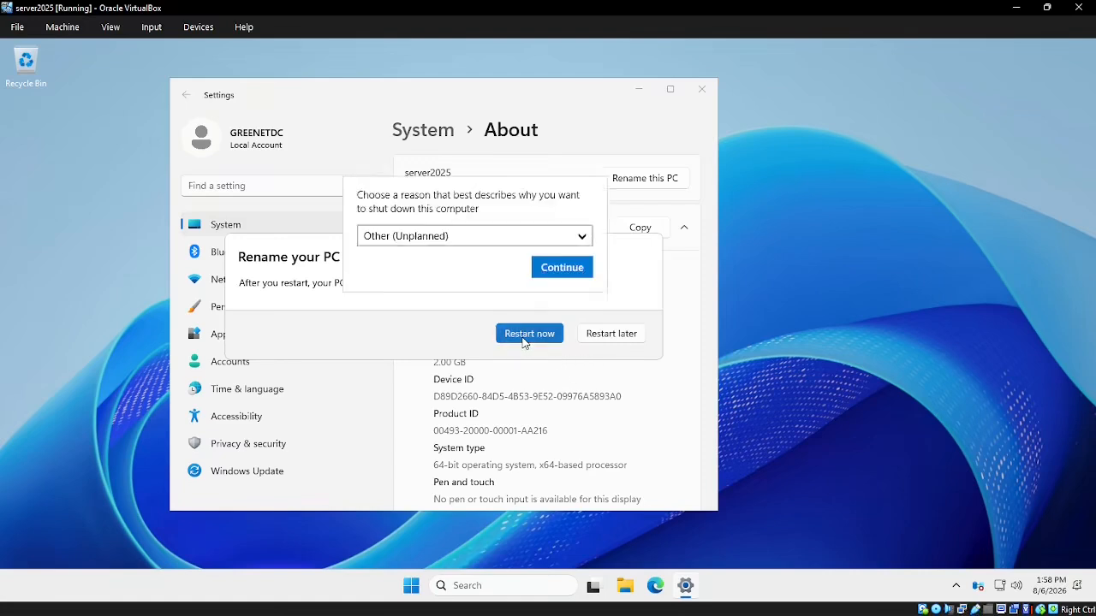
left_click(561, 268)
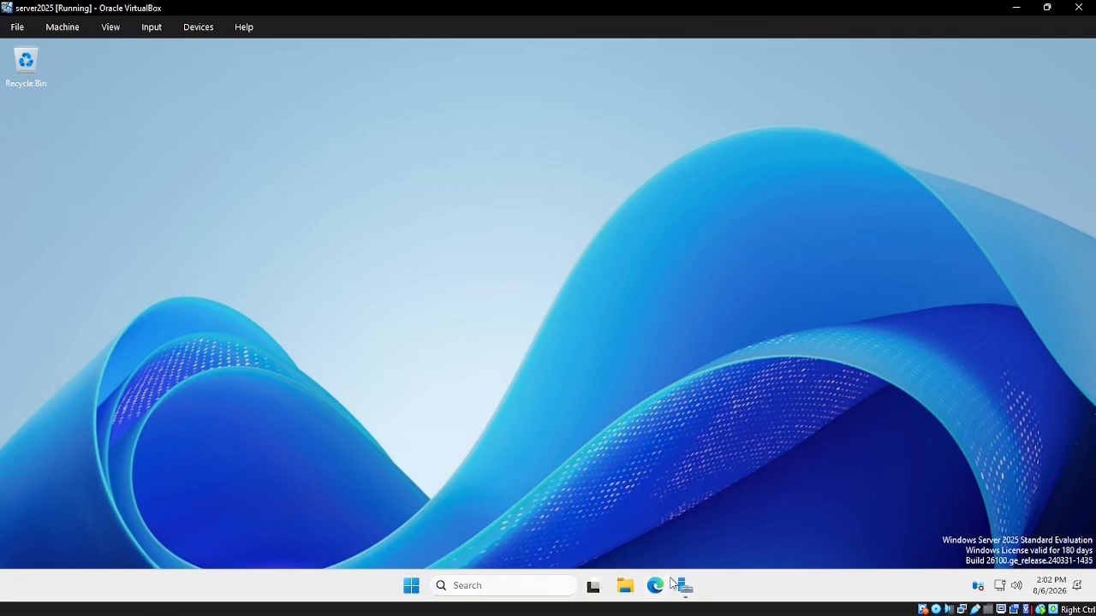
Bring Server Manager to the front and close the 'Try Windows Admin Center' popup
mouse_move(685, 590)
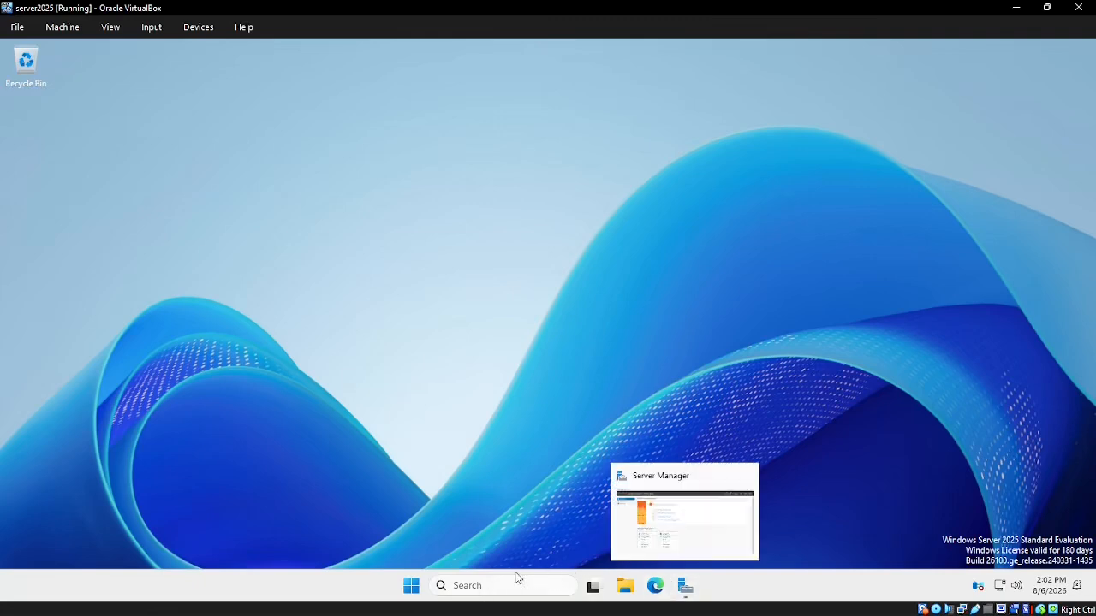
key("super")
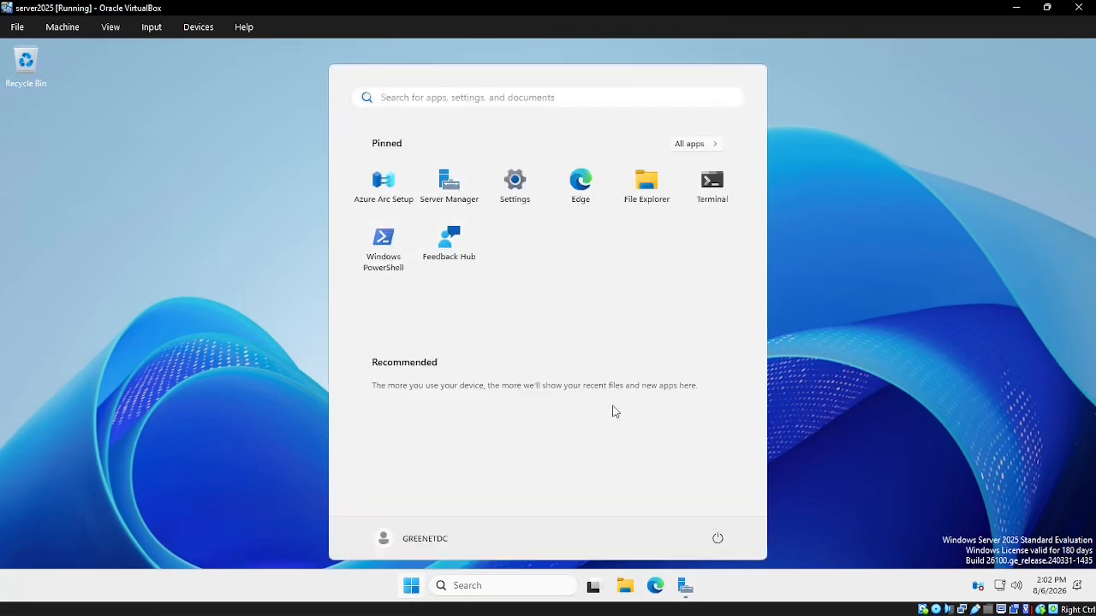
left_click(686, 586)
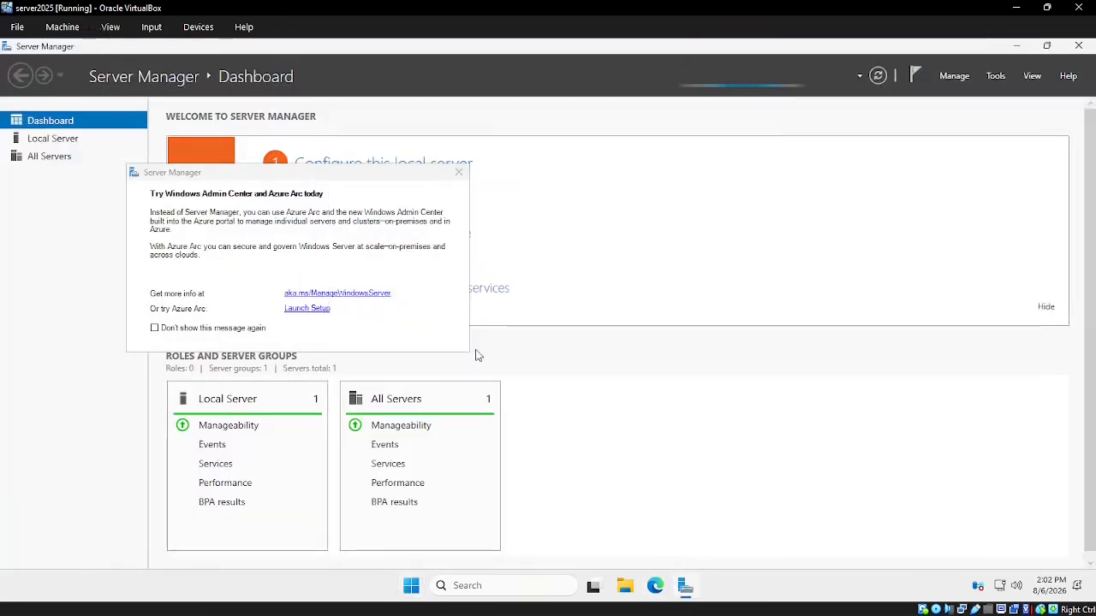
left_click(462, 173)
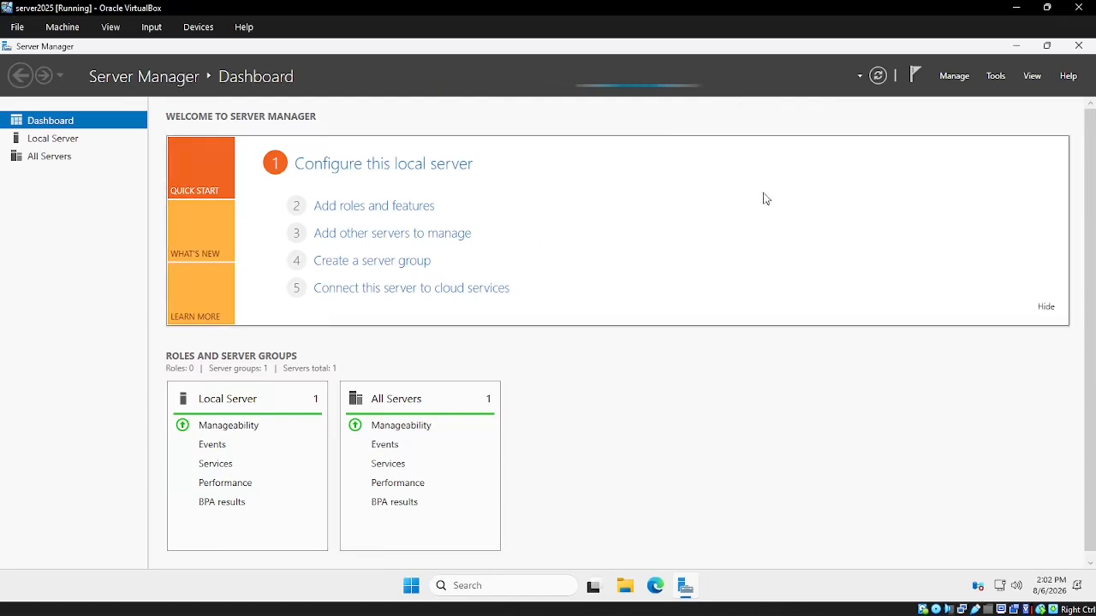
Try Add Roles and Features, dismiss the inventory-still-collecting message, and wait for the dashboard refresh
left_click(961, 81)
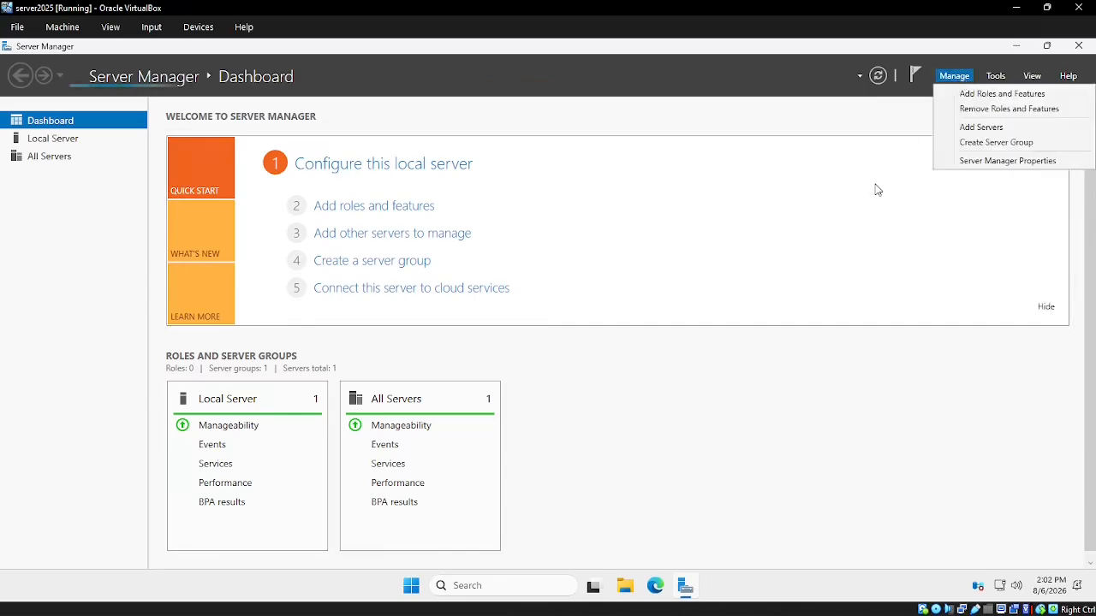
left_click(1012, 93)
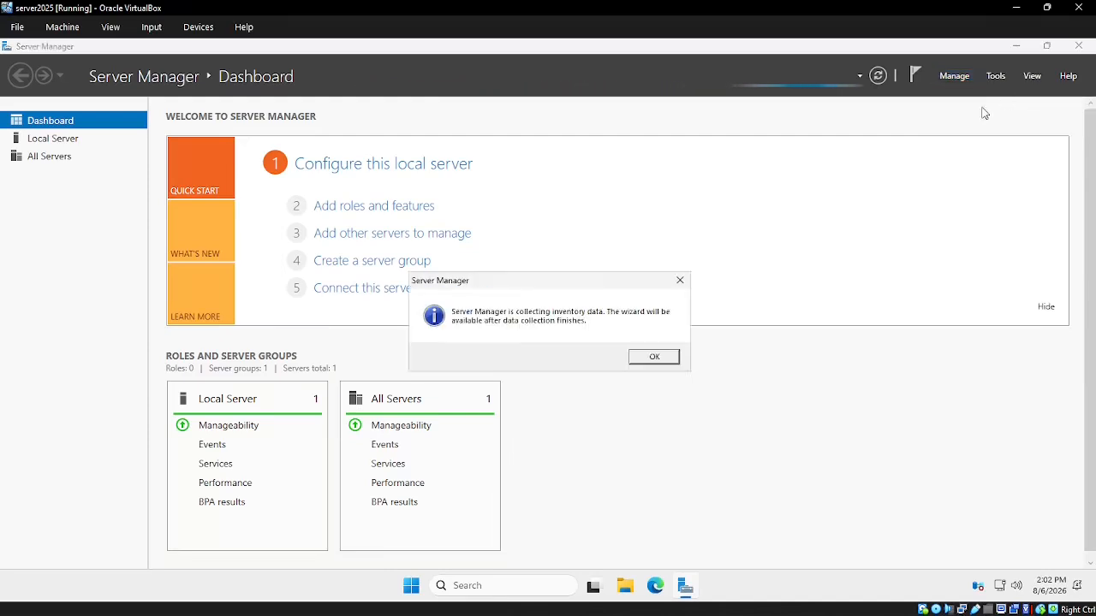
left_click(642, 356)
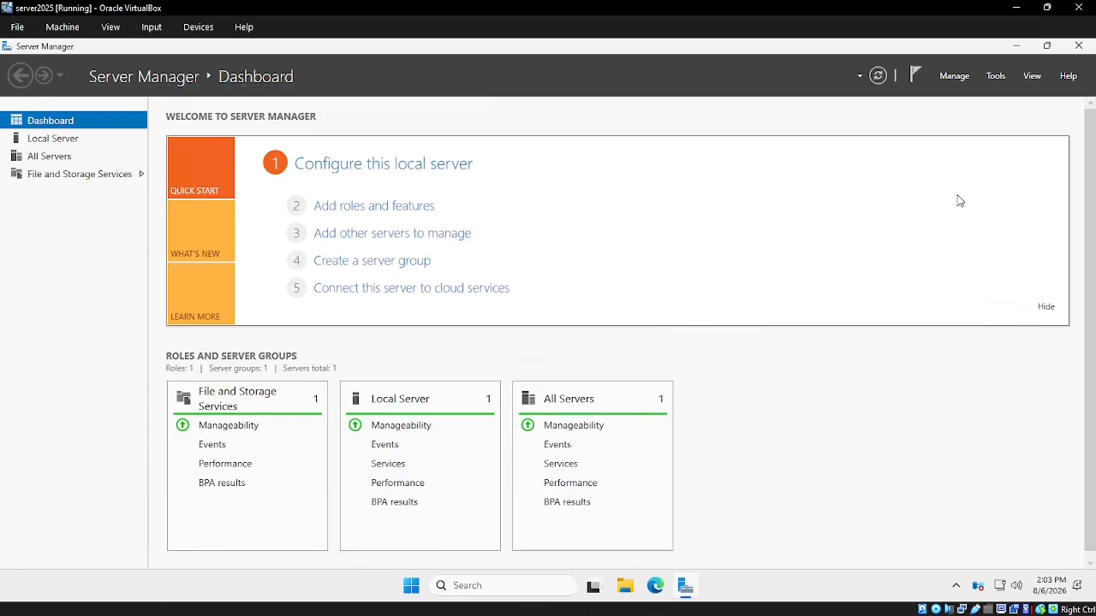
left_click(955, 76)
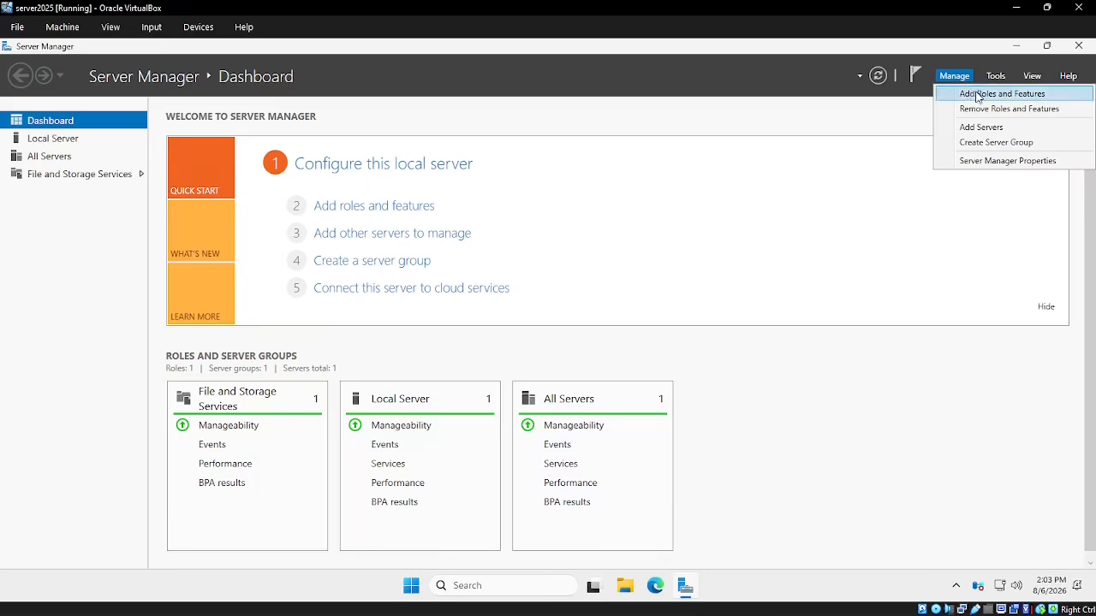
Launch the Add Roles and Features wizard and keep role-based installation through to Server Selection
left_click(976, 96)
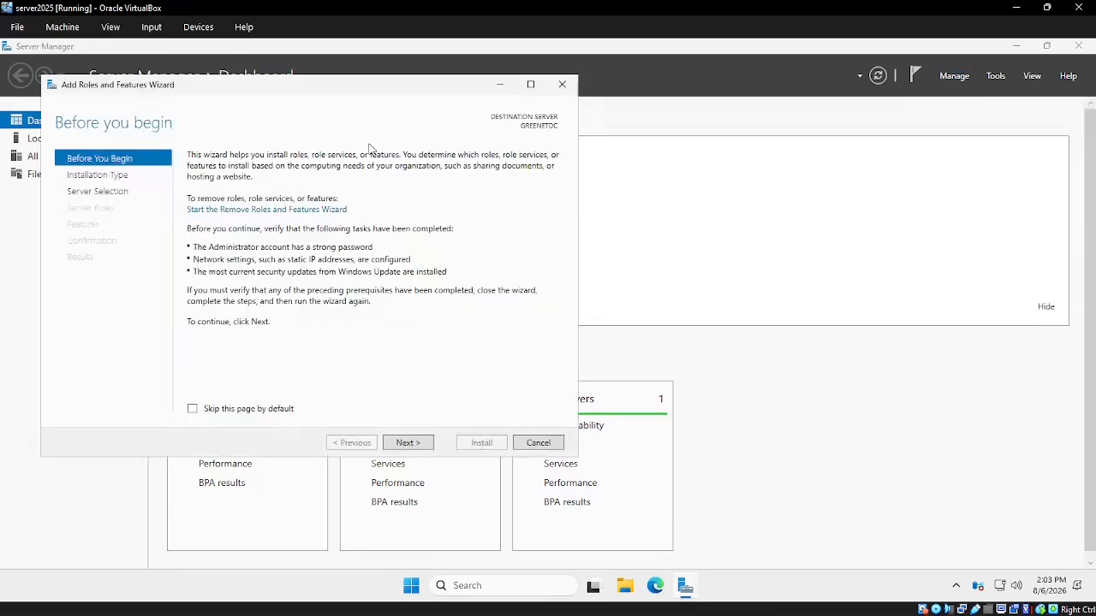
left_click_drag(329, 94, 470, 117)
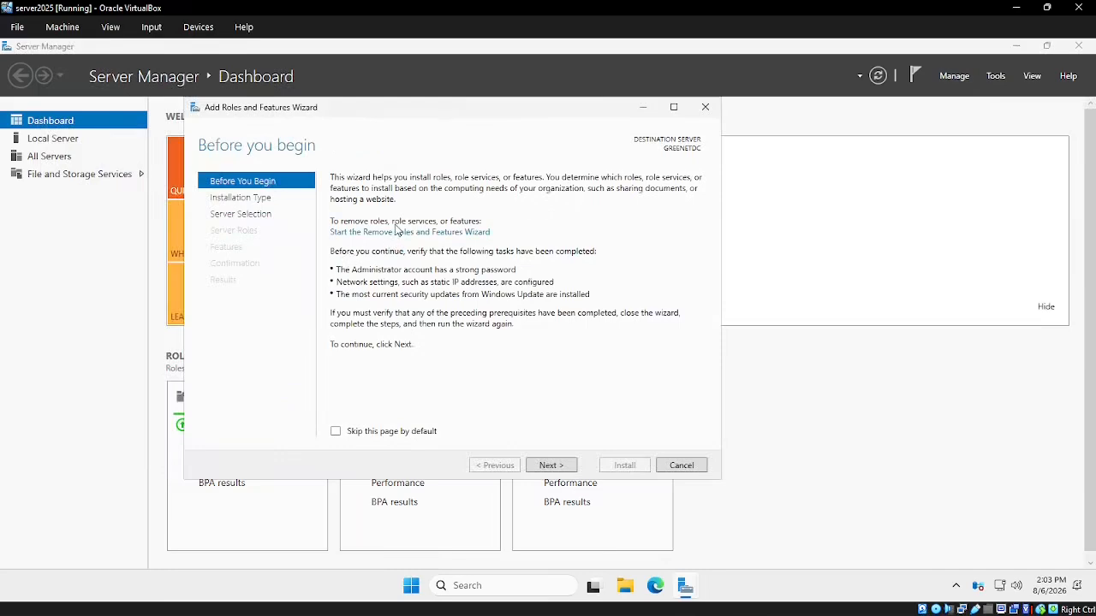
left_click(563, 473)
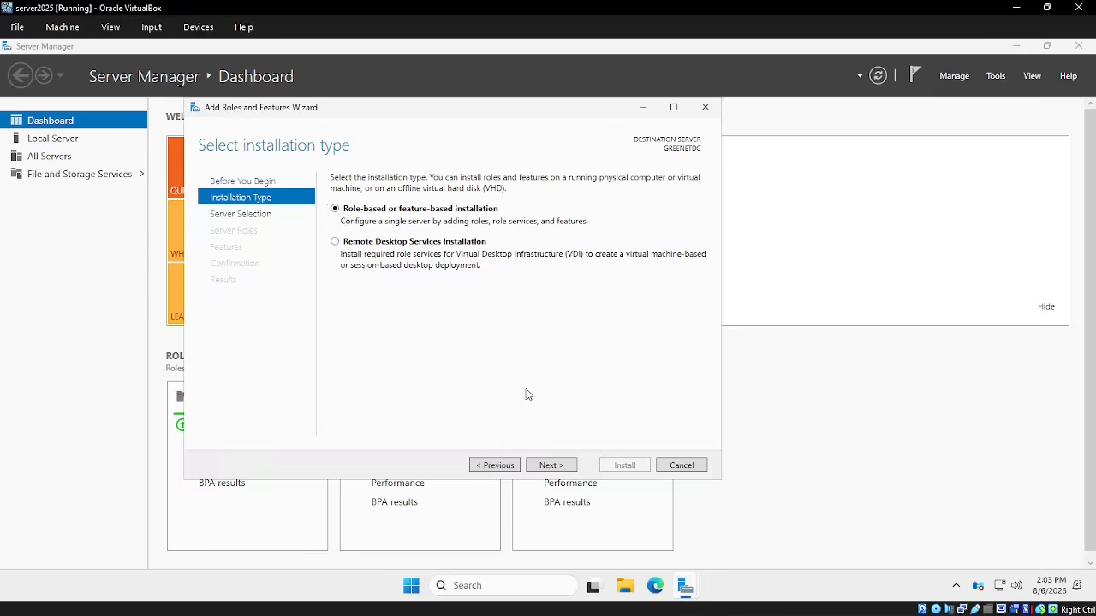
left_click(558, 470)
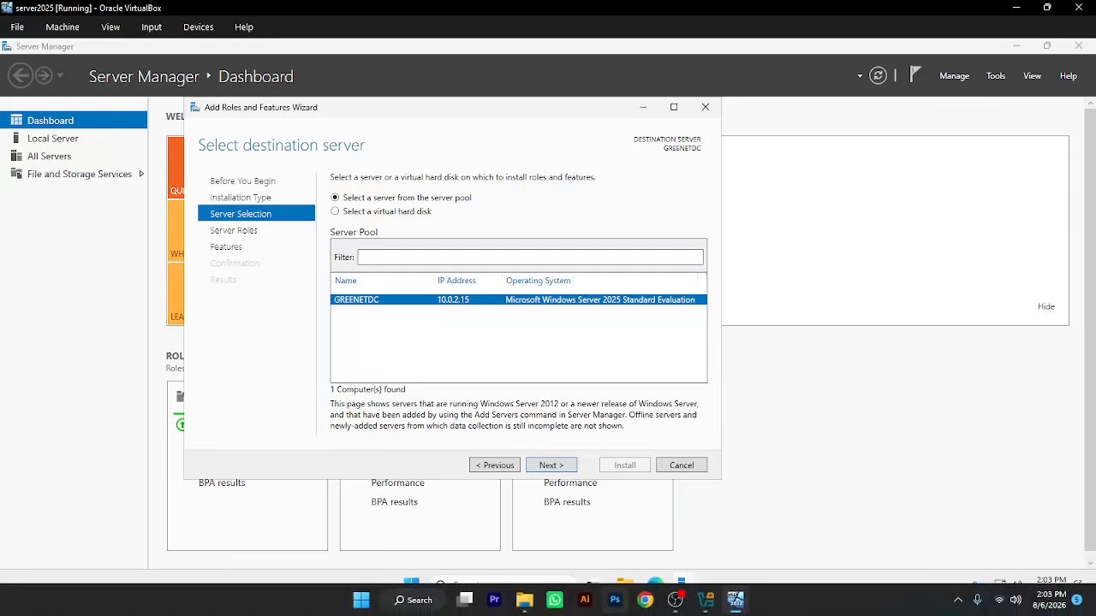
left_click(707, 606)
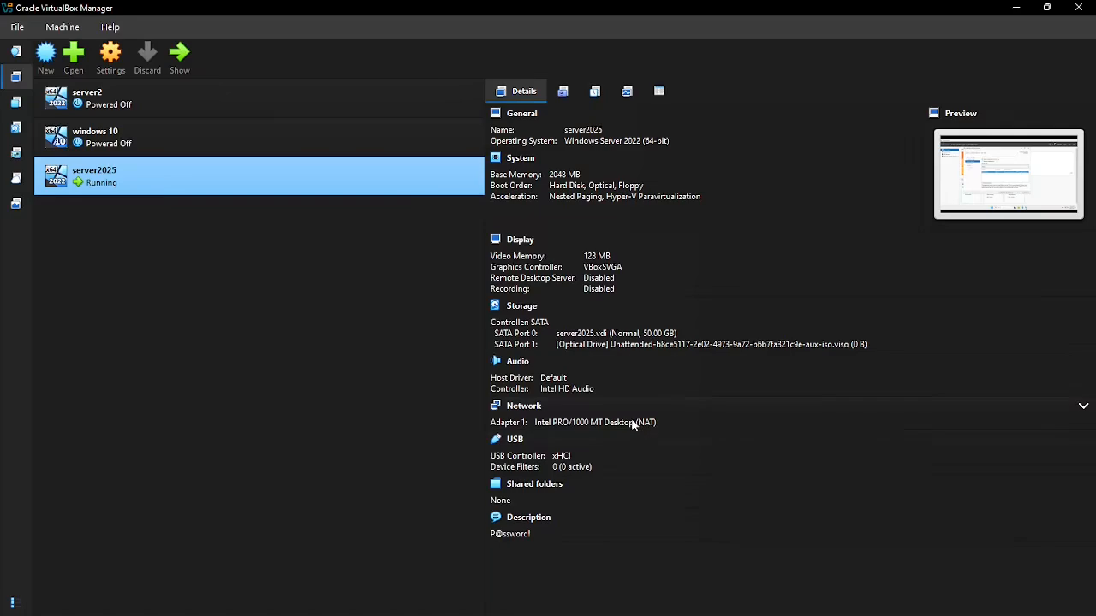
mouse_move(773, 609)
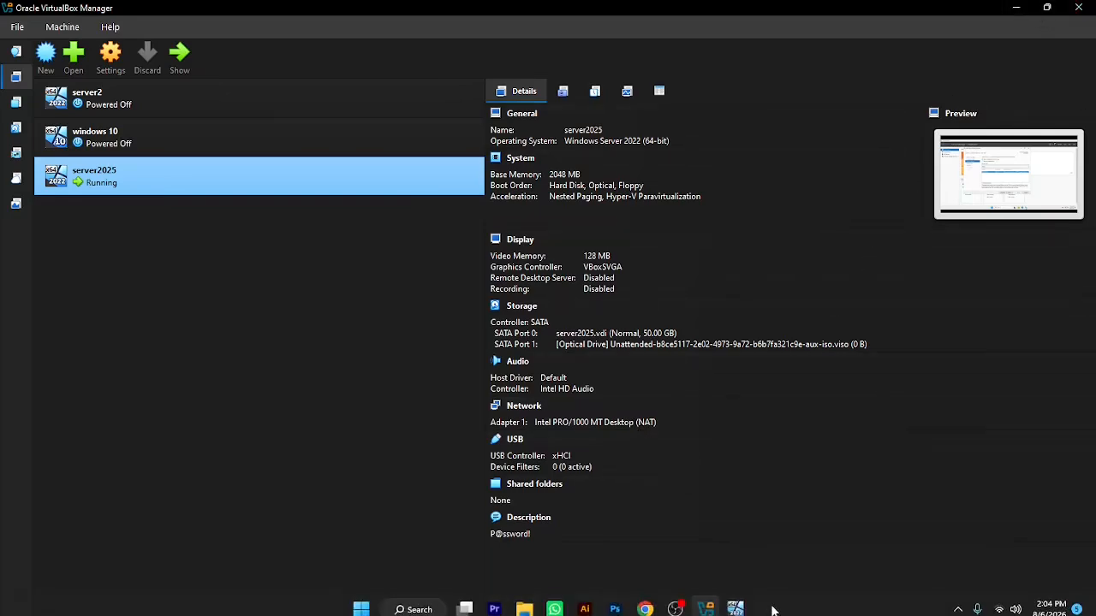
left_click(735, 609)
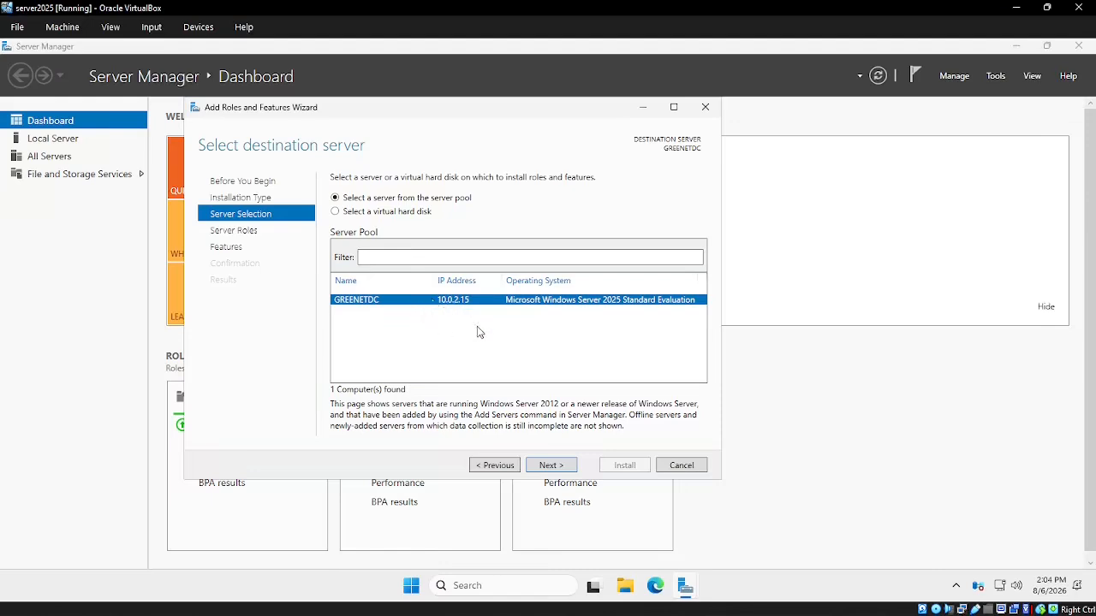
Target GREENETDC, add Active Directory Domain Services with its management tools, and advance to Confirmation
left_click(553, 467)
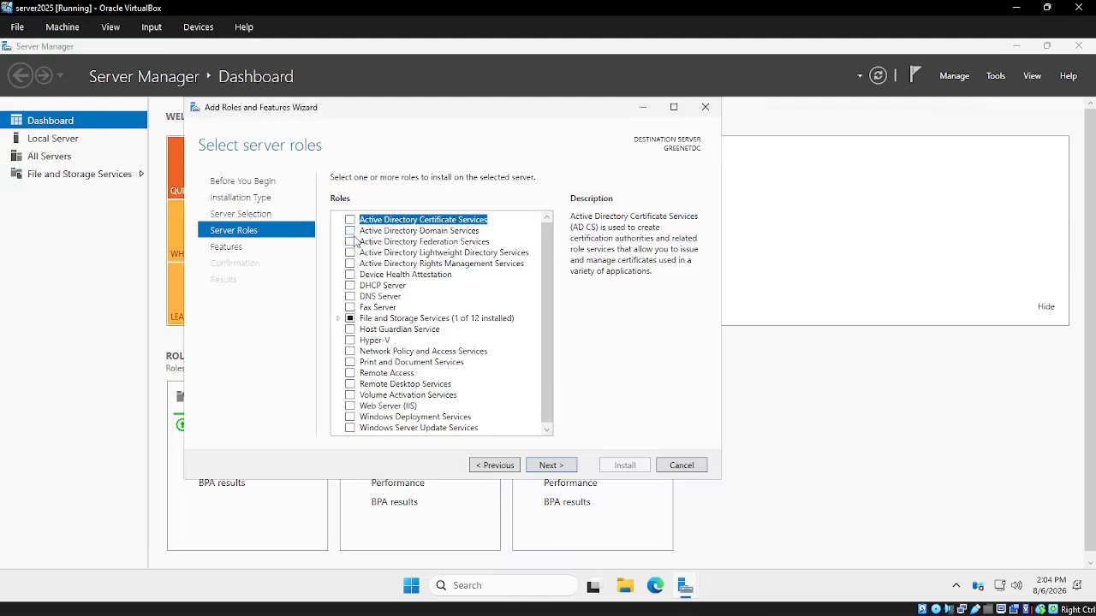
left_click(349, 232)
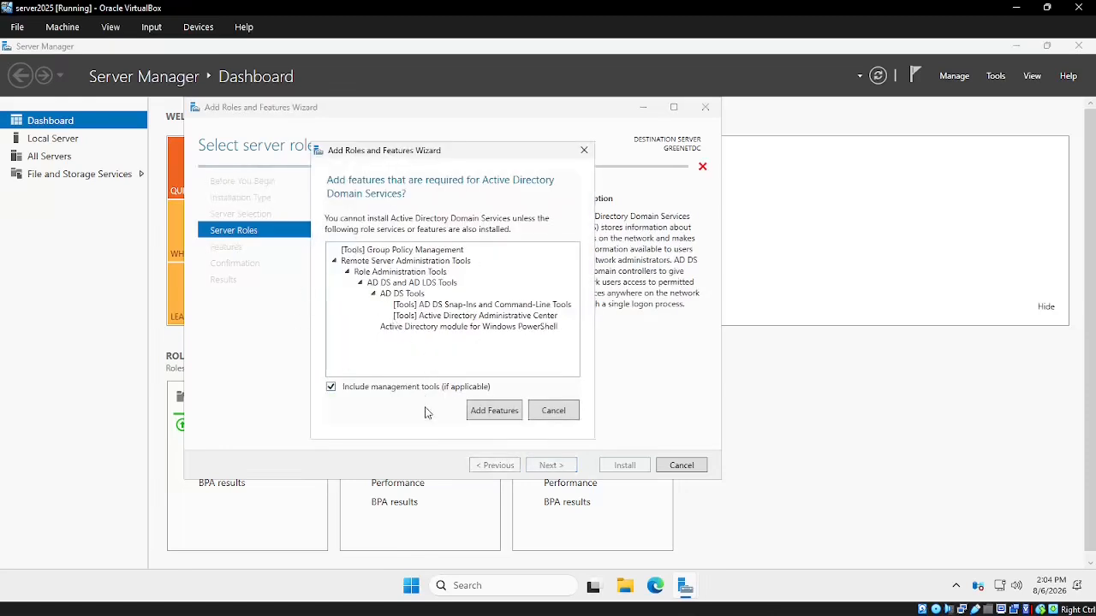
left_click(495, 418)
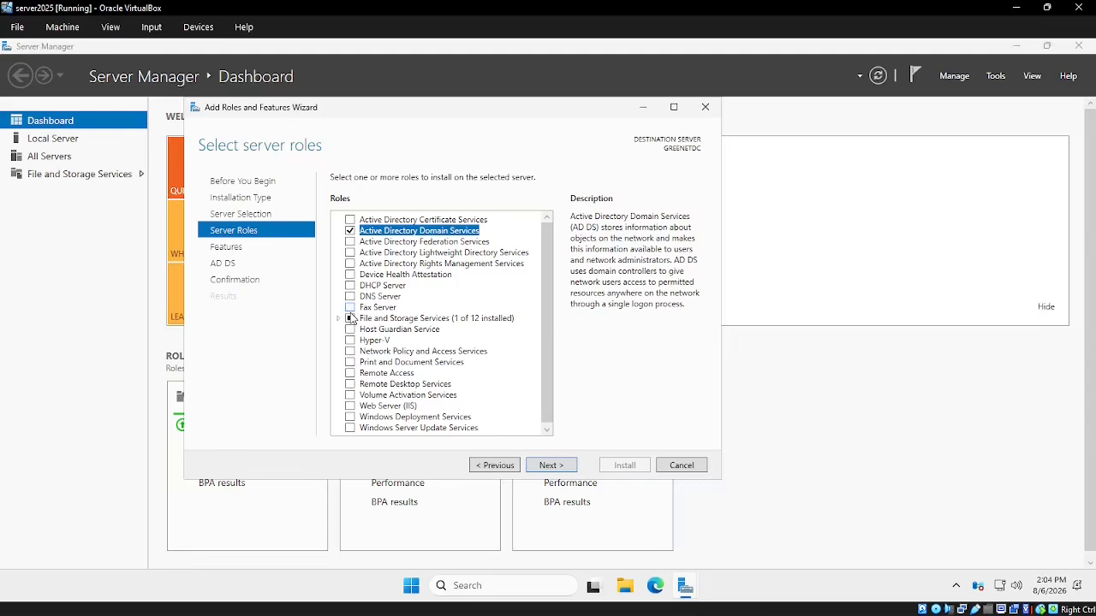
left_click(551, 467)
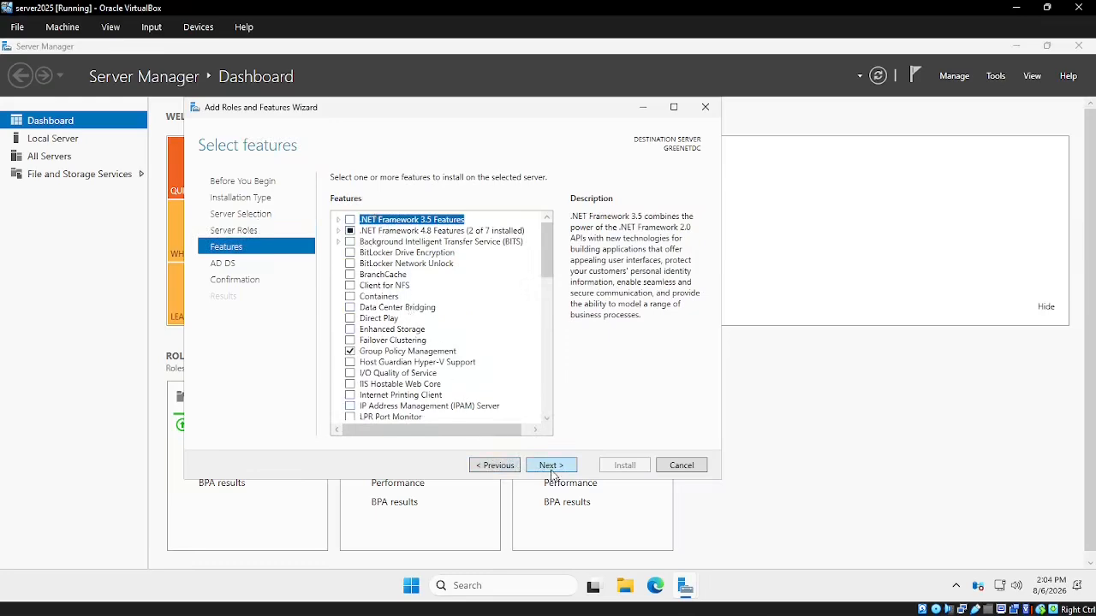
left_click(552, 467)
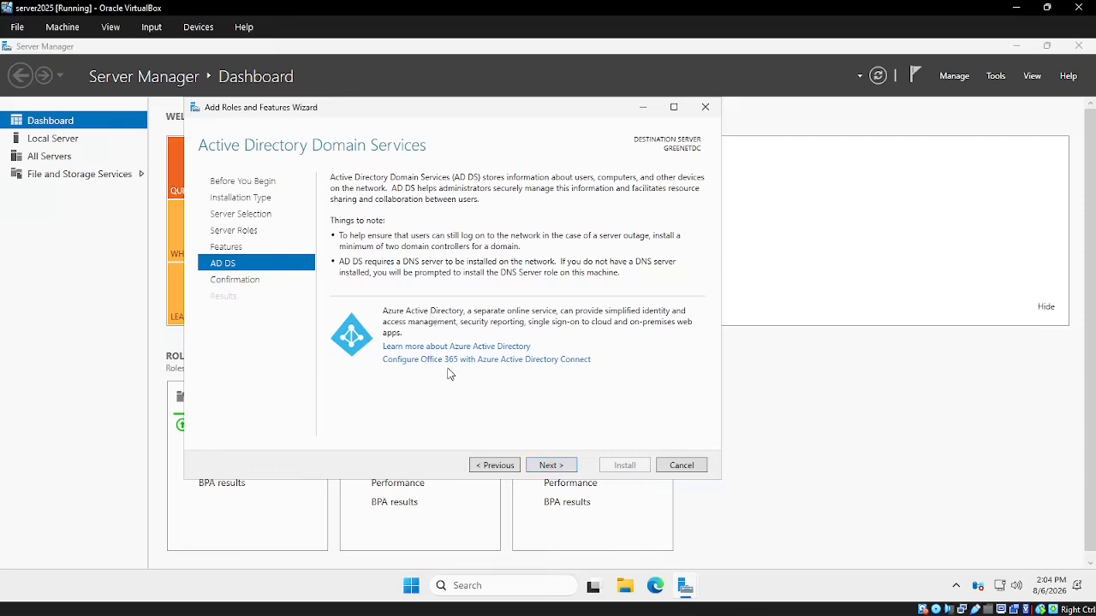
left_click(552, 466)
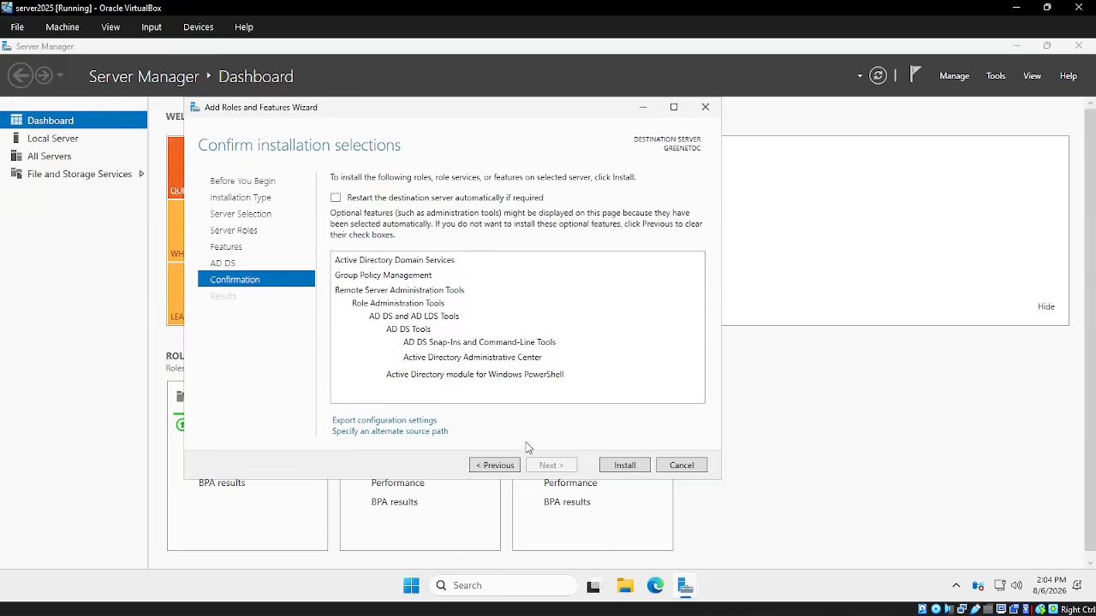
Install Active Directory Domain Services and close the wizard once installation succeeds
left_click(624, 466)
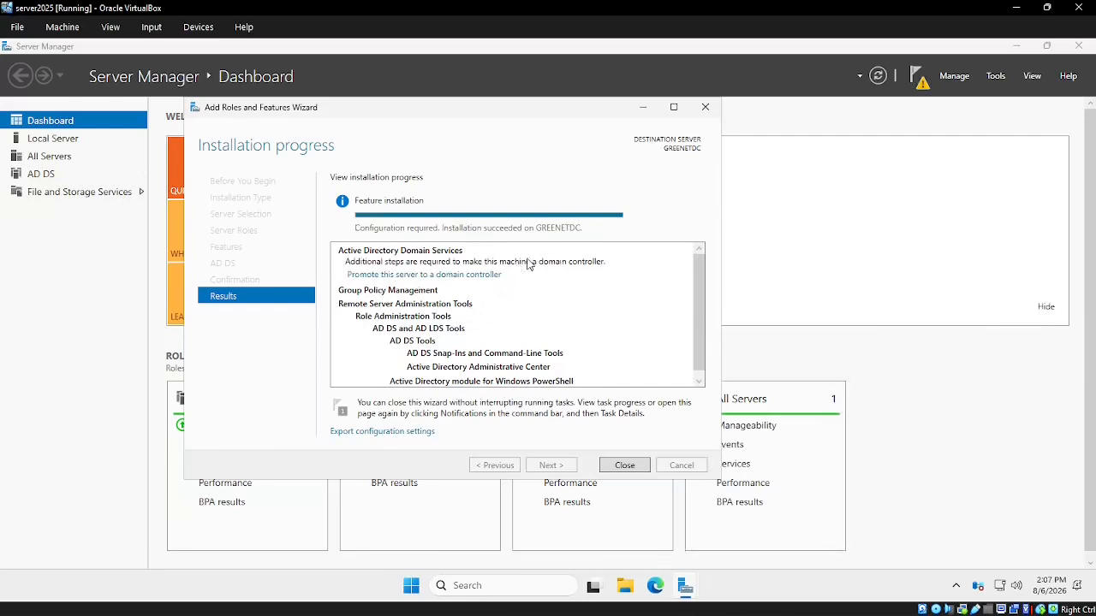
left_click(636, 469)
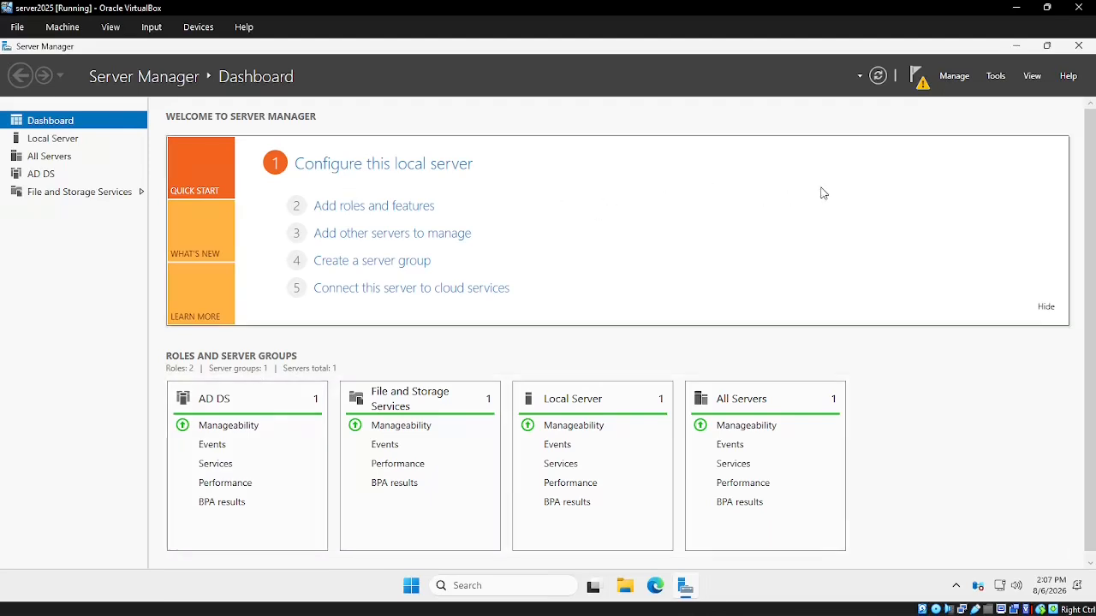
Choose 'Promote this server to a domain controller' from the Server Manager notifications
left_click(923, 87)
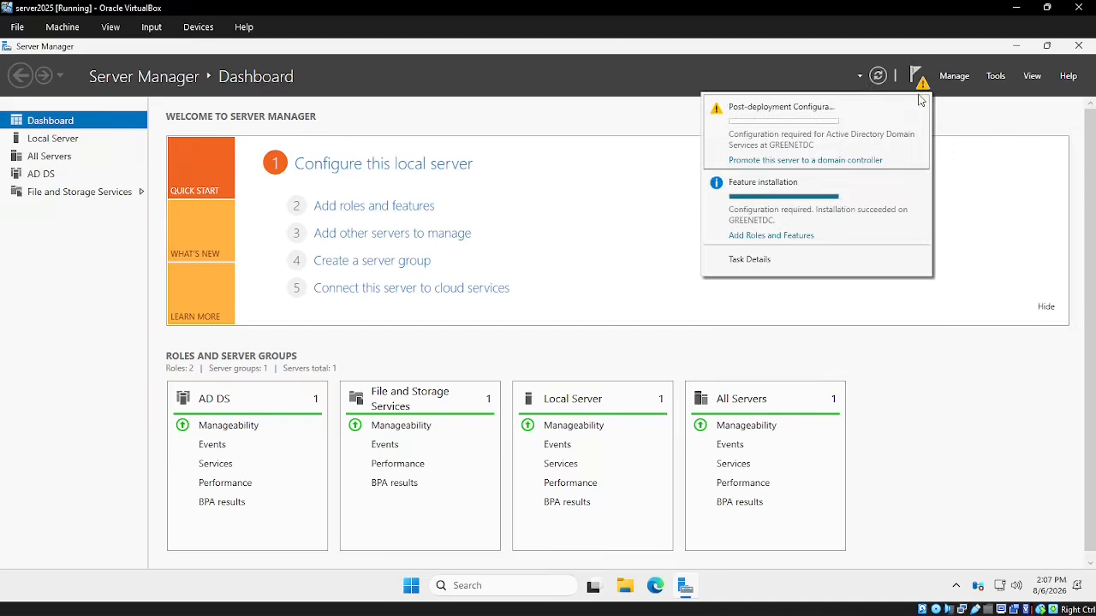
left_click(806, 161)
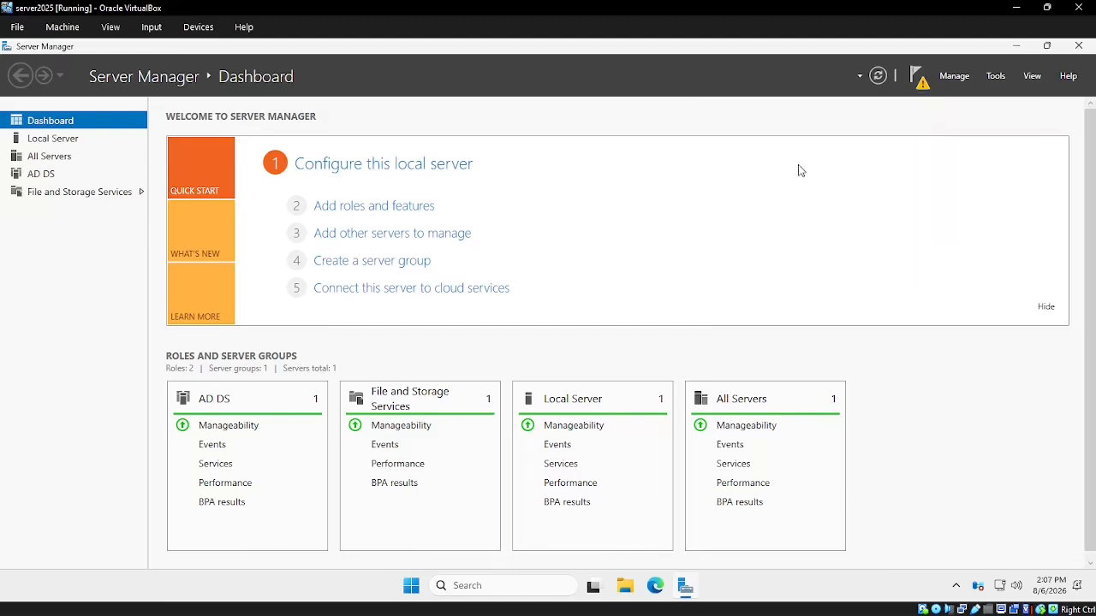
left_click_drag(340, 160, 439, 153)
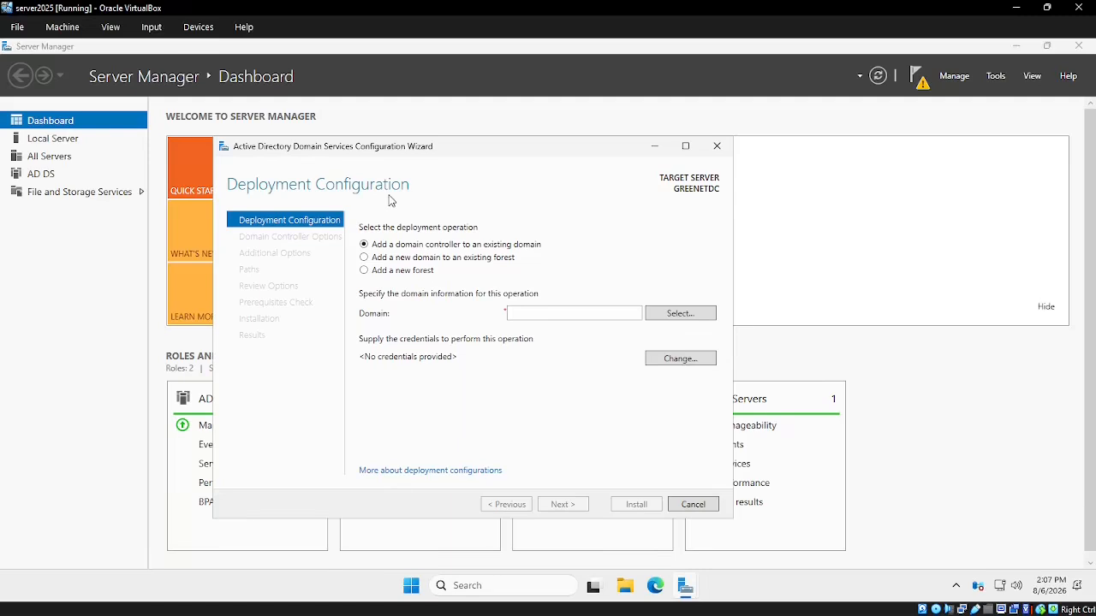
Select 'Add a new forest' with root domain name greenet.local and continue
left_click(364, 271)
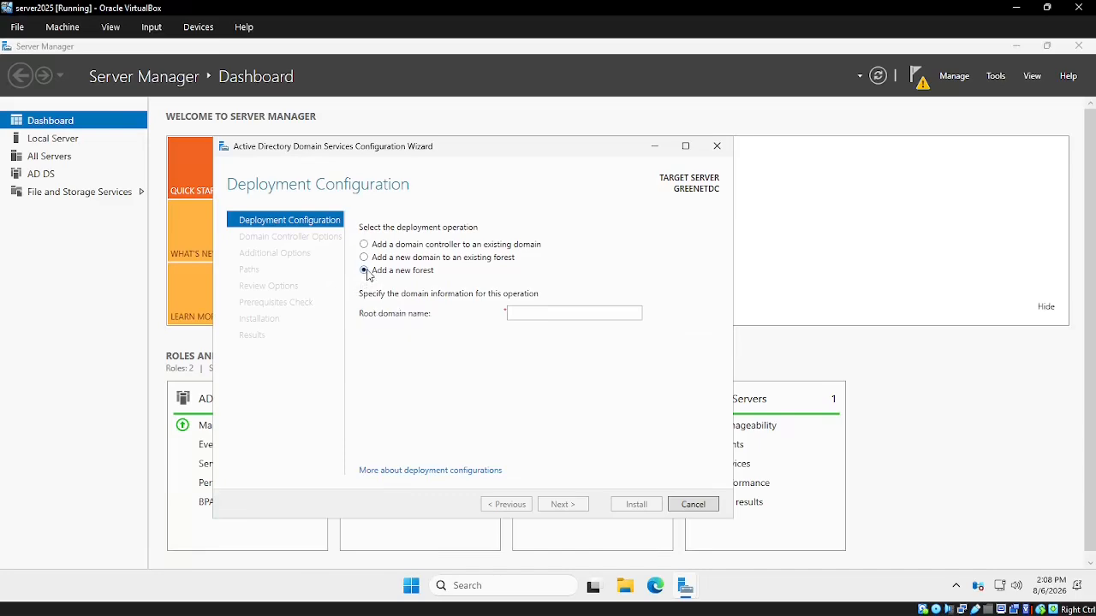
left_click(528, 315)
type("greenet.local")
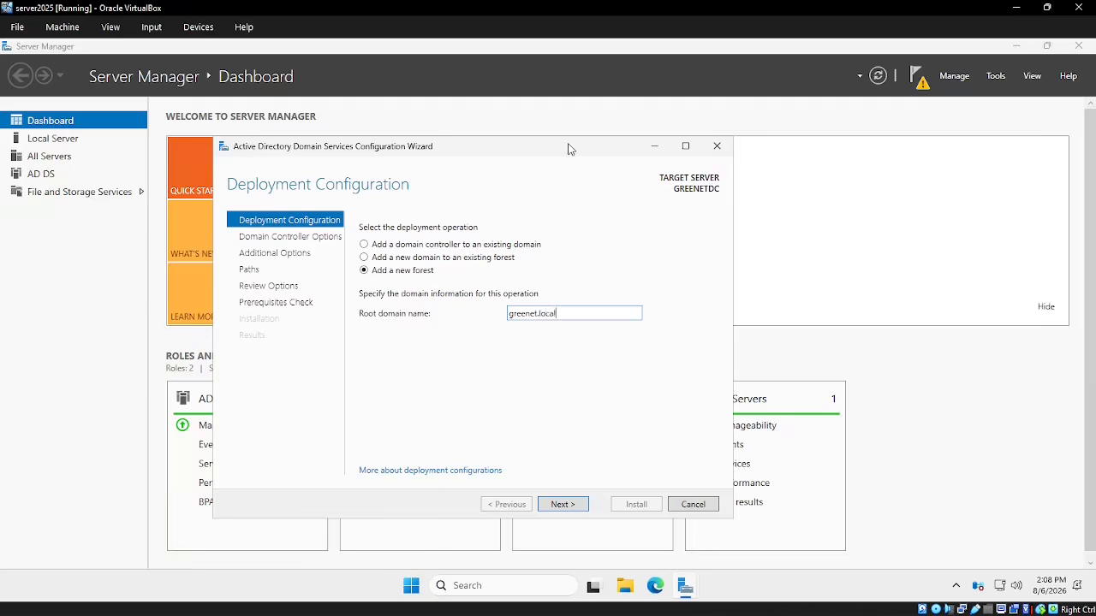
left_click(561, 505)
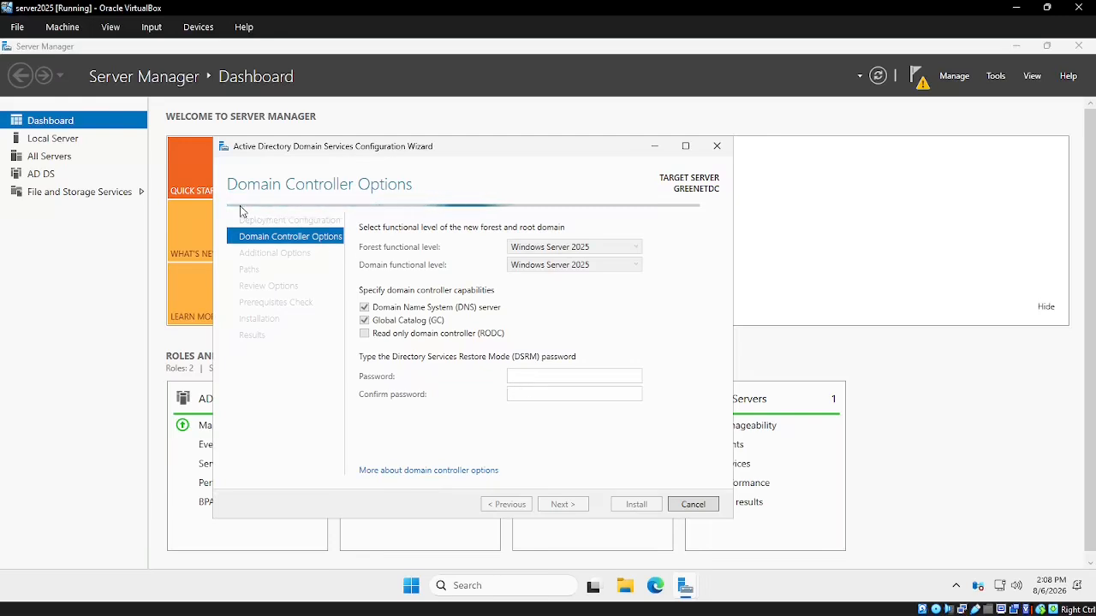
Enter and confirm the Directory Services Restore Mode password, dismissing the download notification, then advance to DNS Options
left_click(517, 378)
left_click(524, 377)
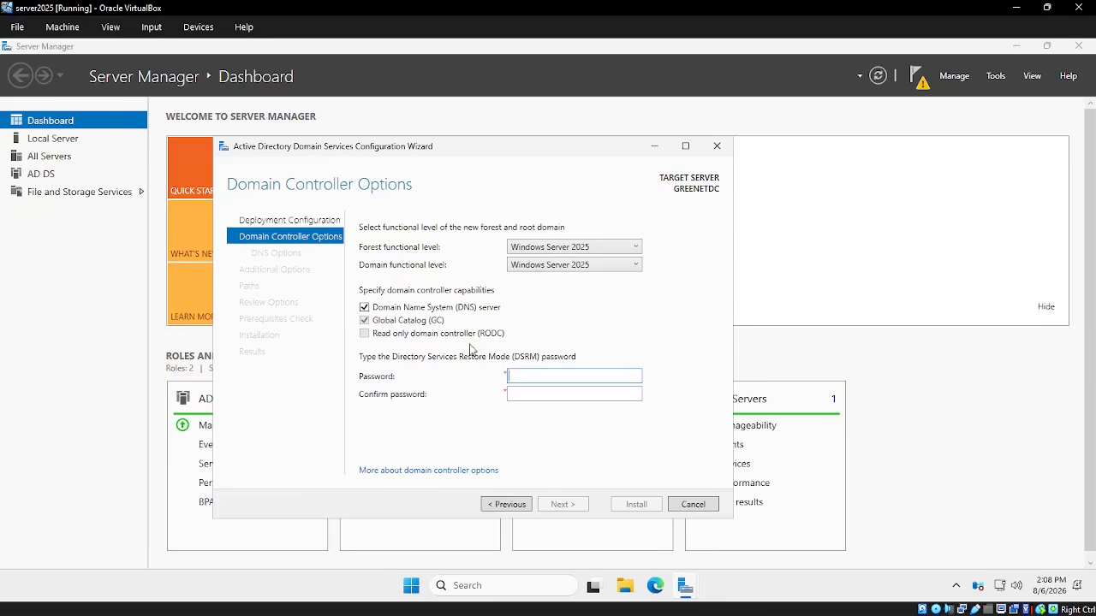
type("P")
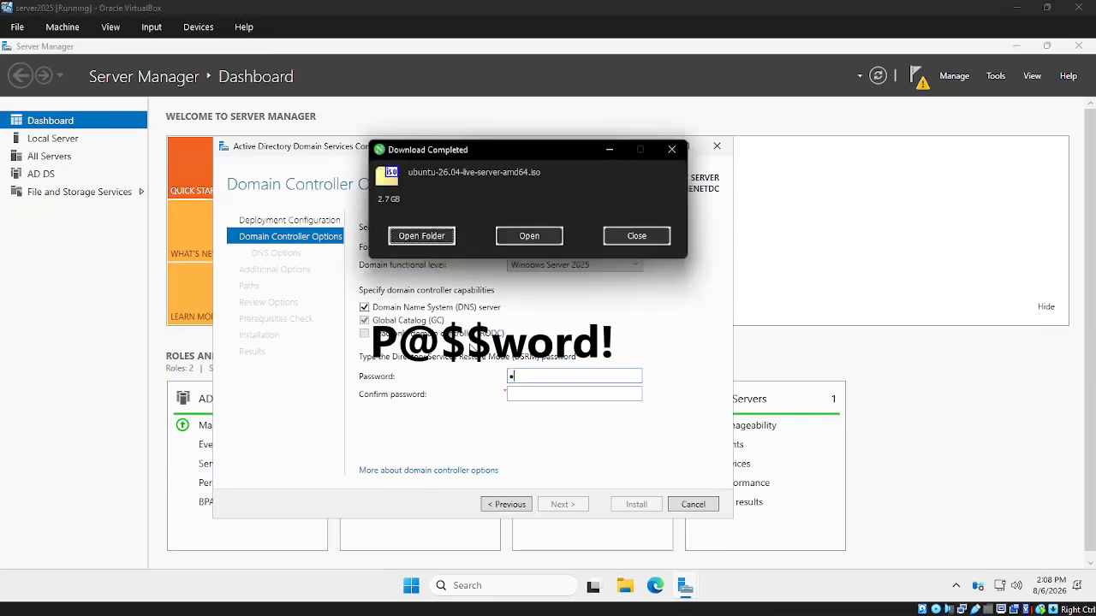
left_click(635, 236)
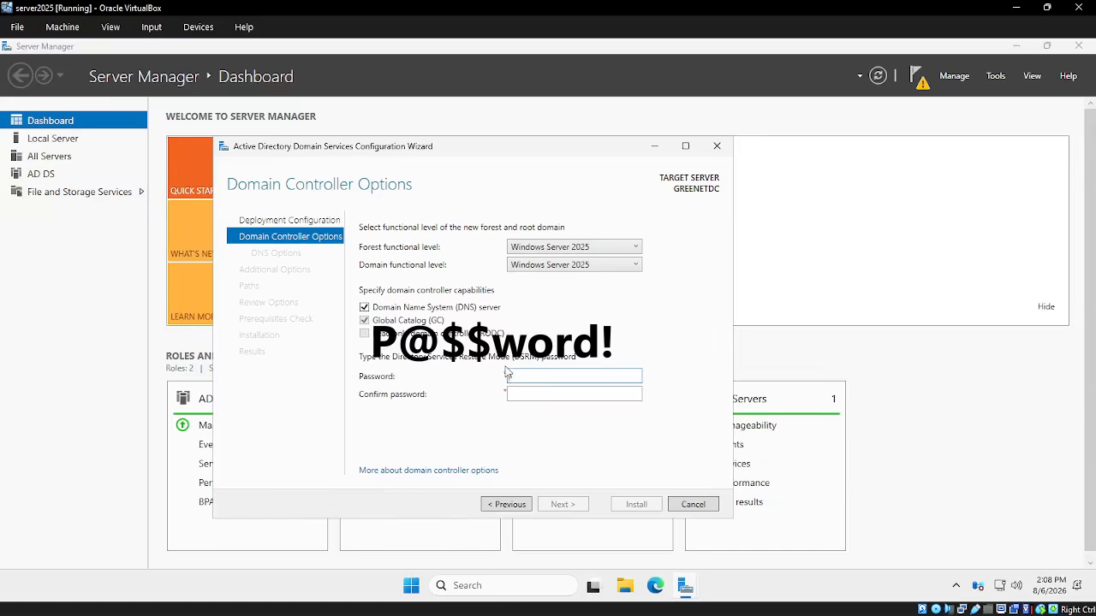
type("P")
left_click(524, 395)
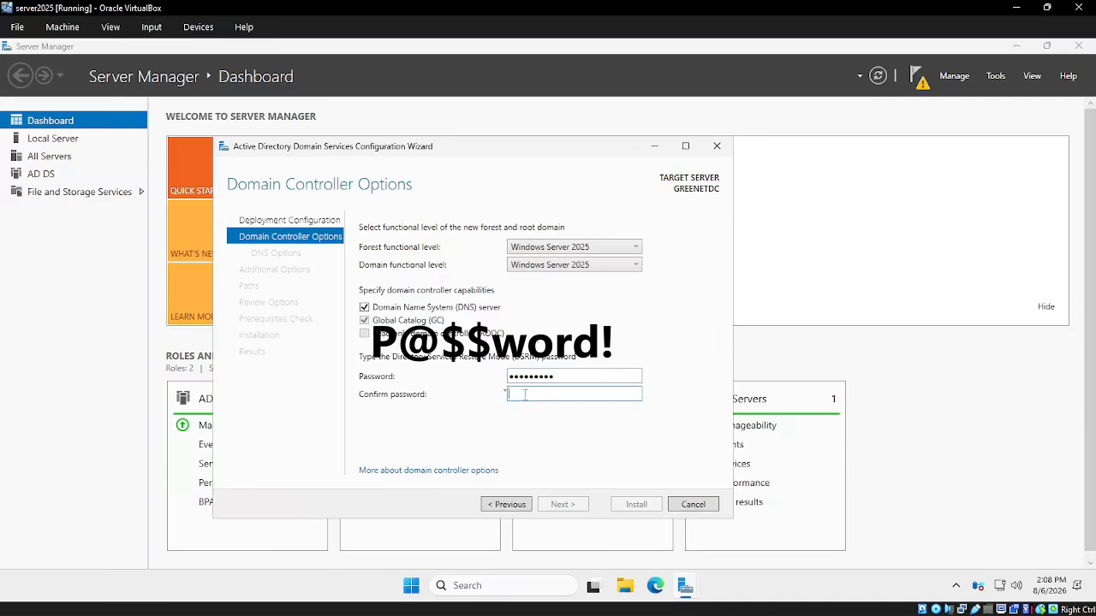
type("P")
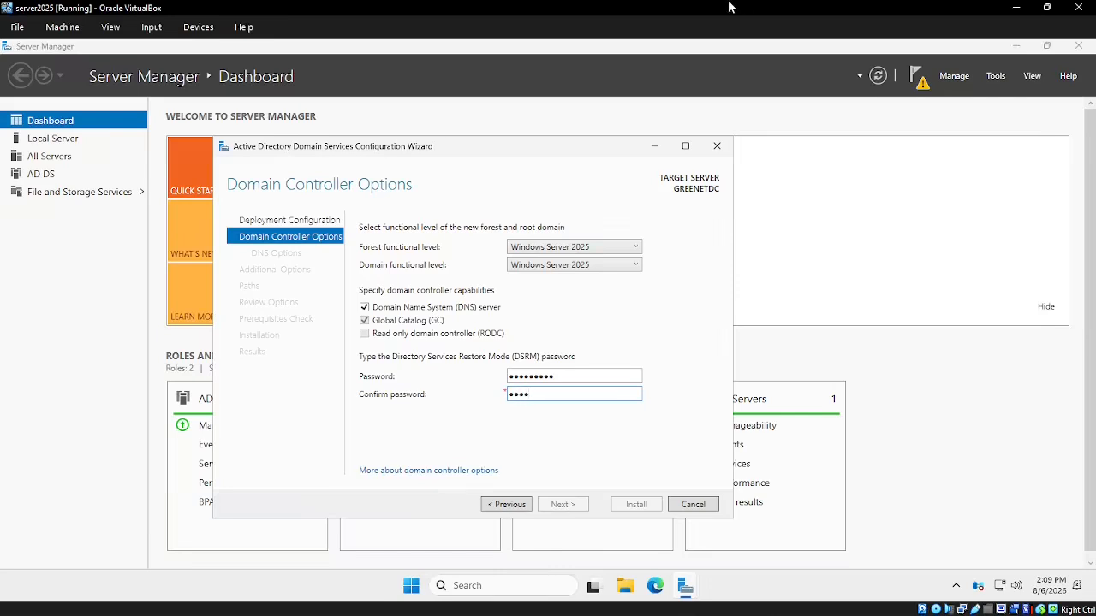
type("@$$word!")
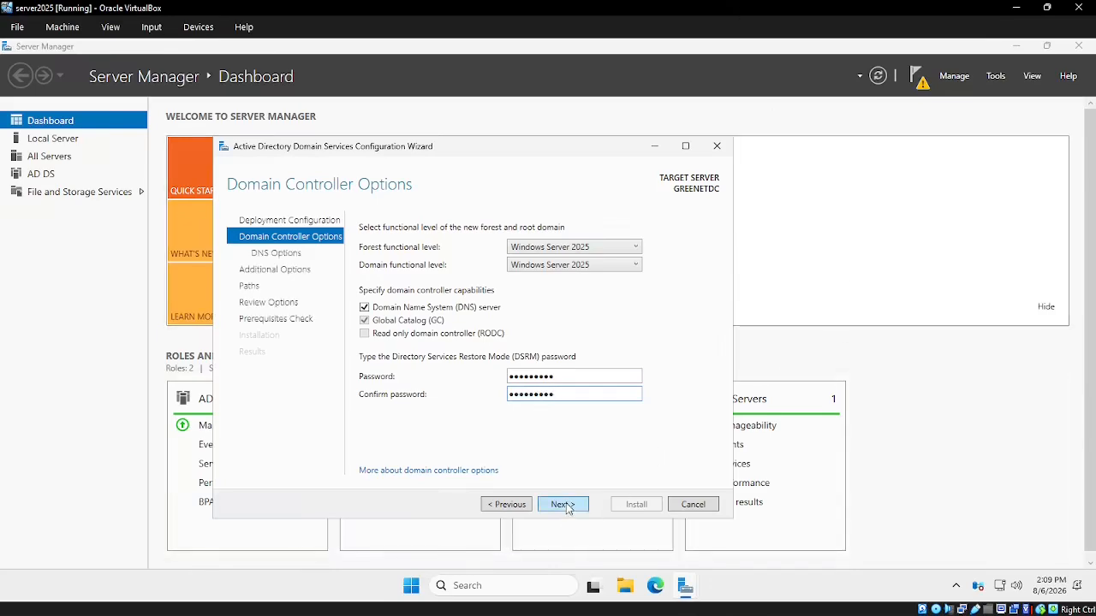
left_click(565, 504)
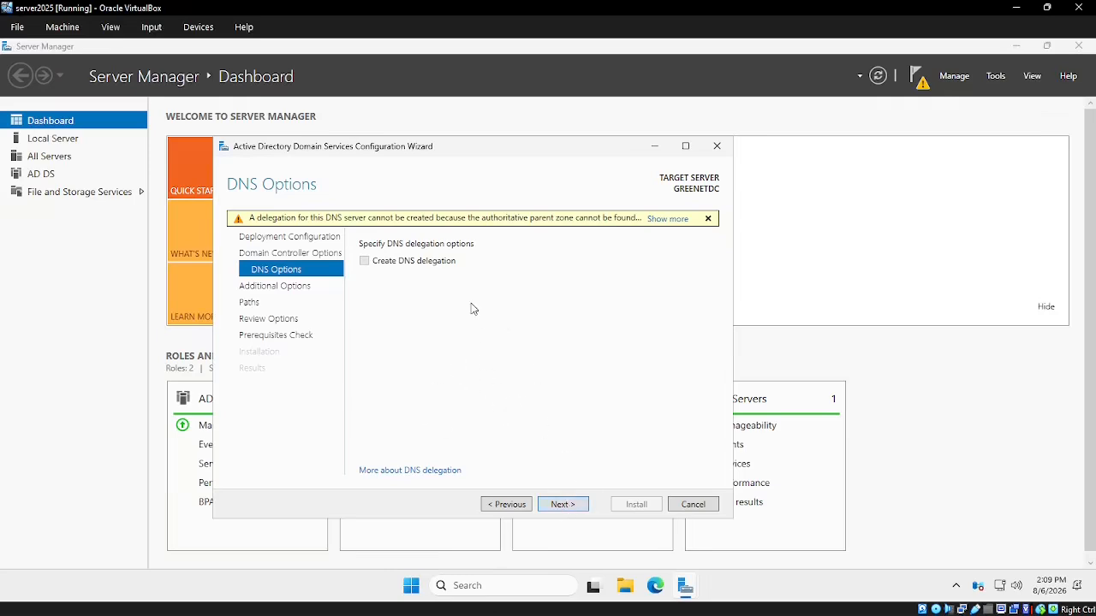
Accept the default DNS options, NetBIOS name GREENET and default database and SYSVOL paths
left_click(563, 505)
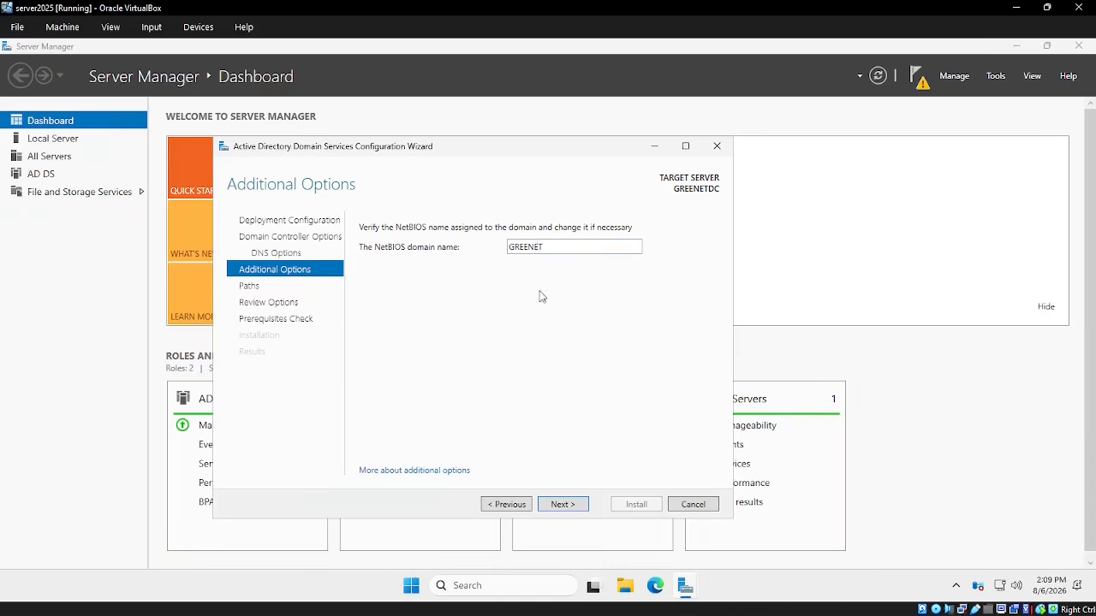
left_click(563, 505)
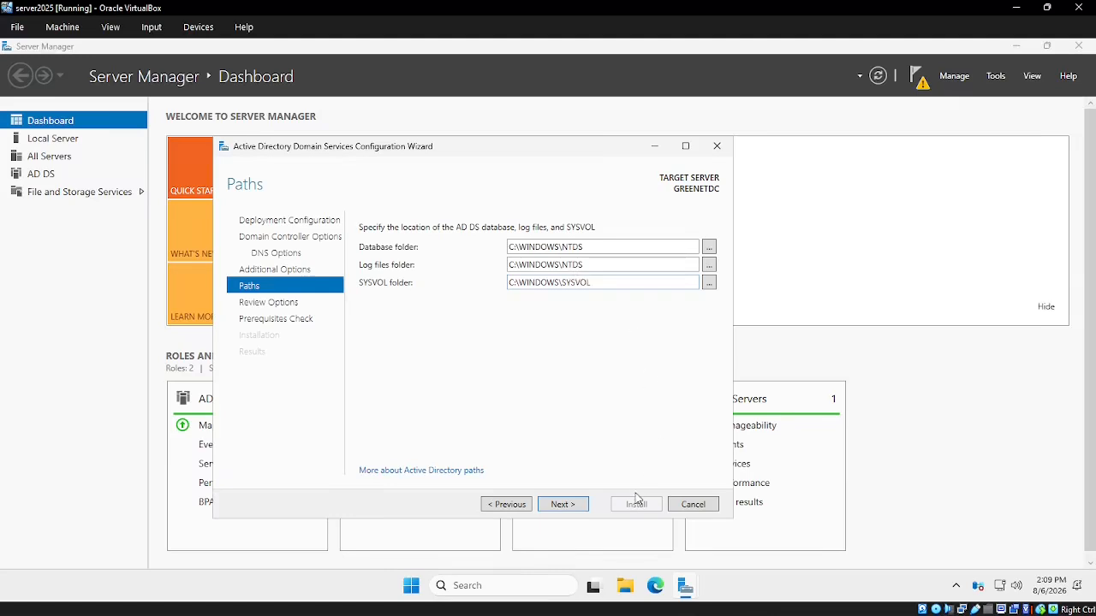
left_click(563, 505)
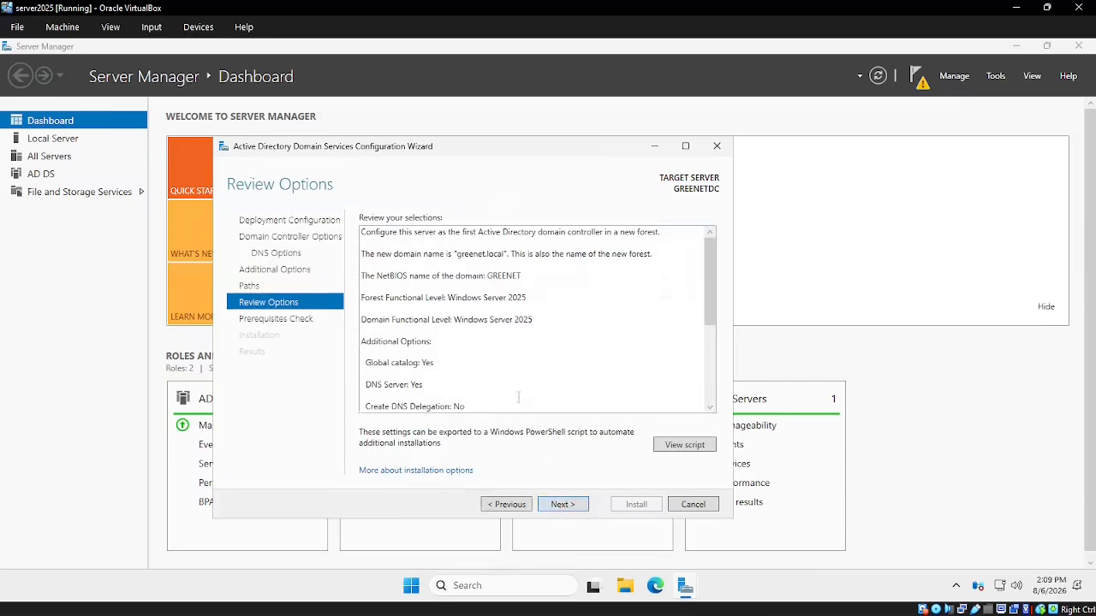
Pass the prerequisite check and install AD DS, making the server greenet.local's domain controller
left_click(568, 510)
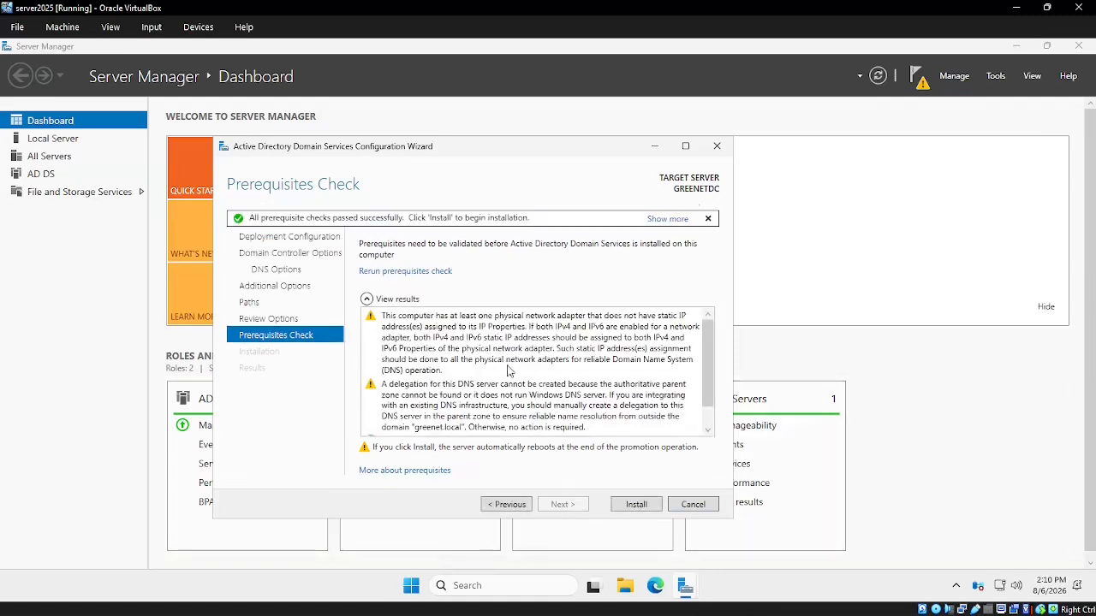
left_click(636, 505)
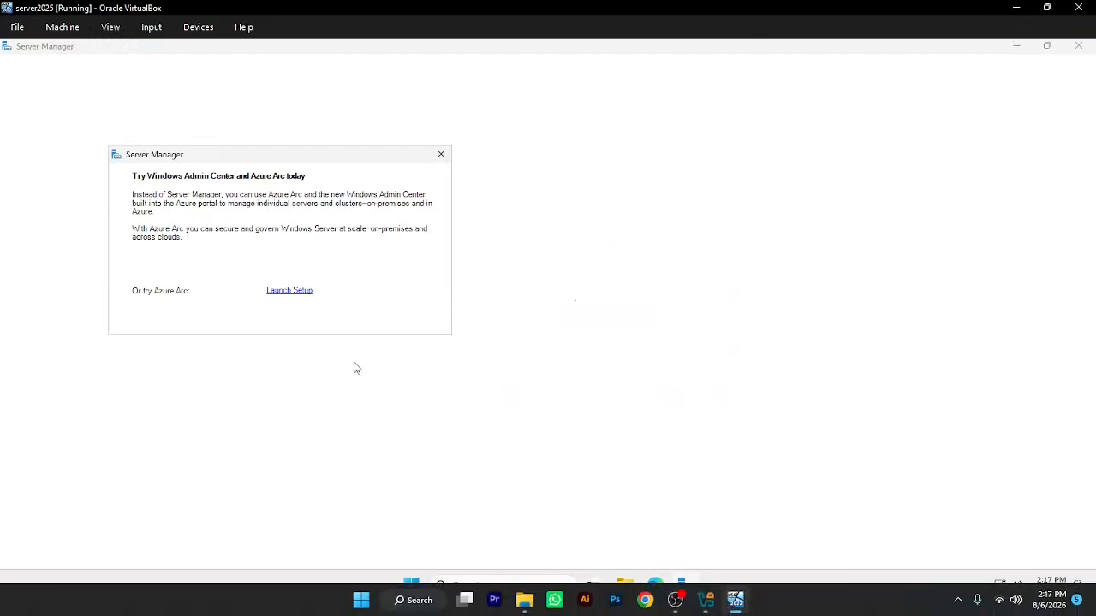
Close the 'Try Windows Admin Center and Azure Arc today' popup in Server Manager
left_click(441, 156)
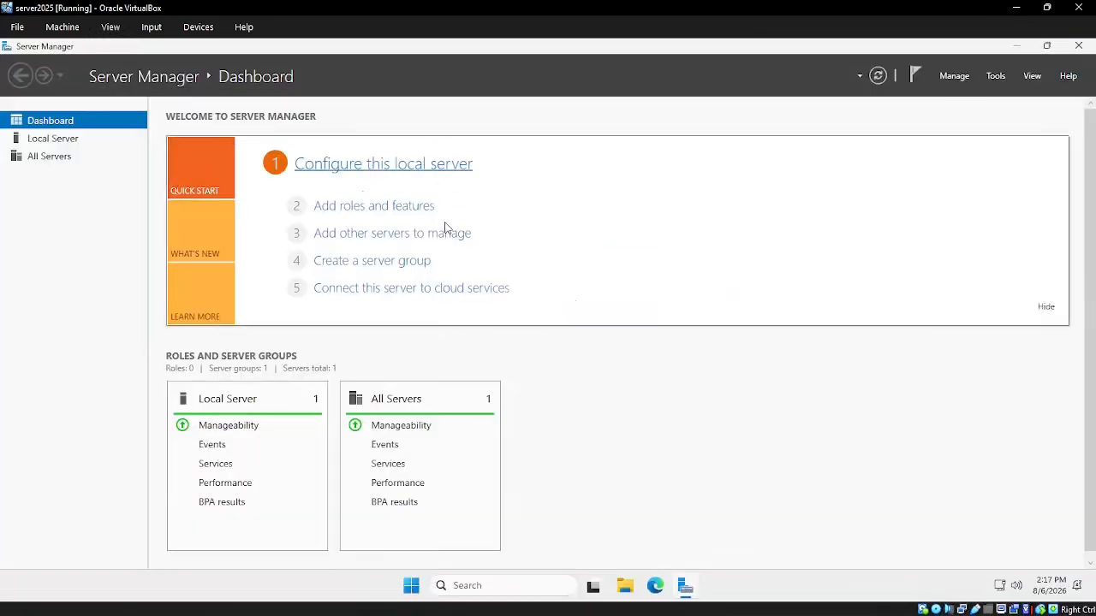